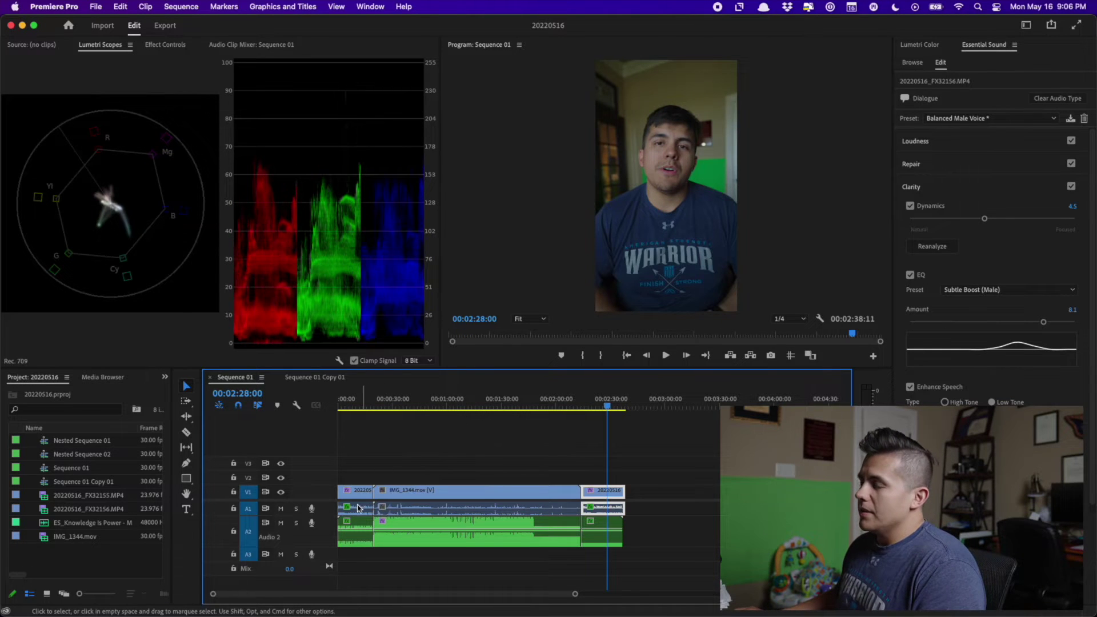
# - Move the Sequence 01 playhead to an early point, then to about one minute in
pyautogui.click(360, 407)
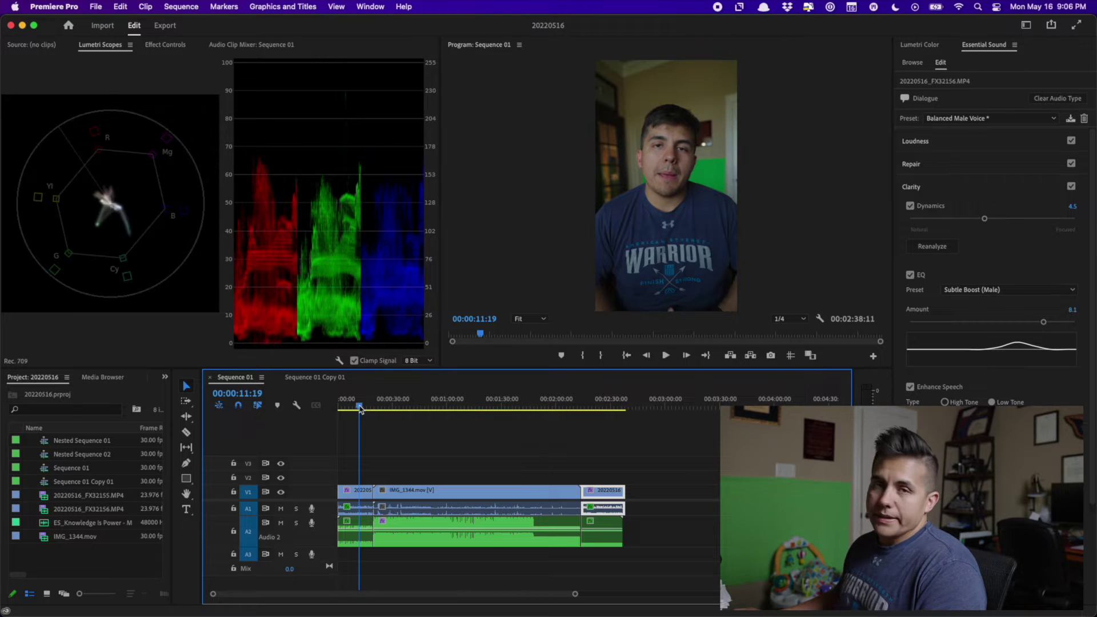
pyautogui.click(450, 402)
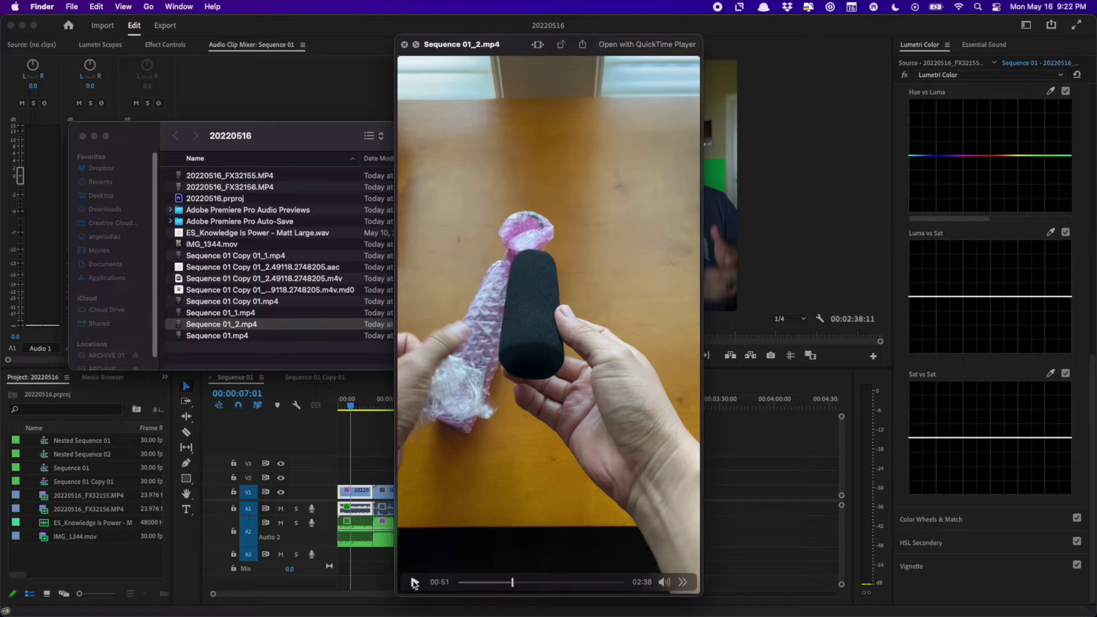
# - Pause the Sequence 01_2.mp4 preview and check frames at 00:13, 02:29 and 02:30 for colour
pyautogui.click(415, 583)
pyautogui.click(473, 582)
pyautogui.click(615, 584)
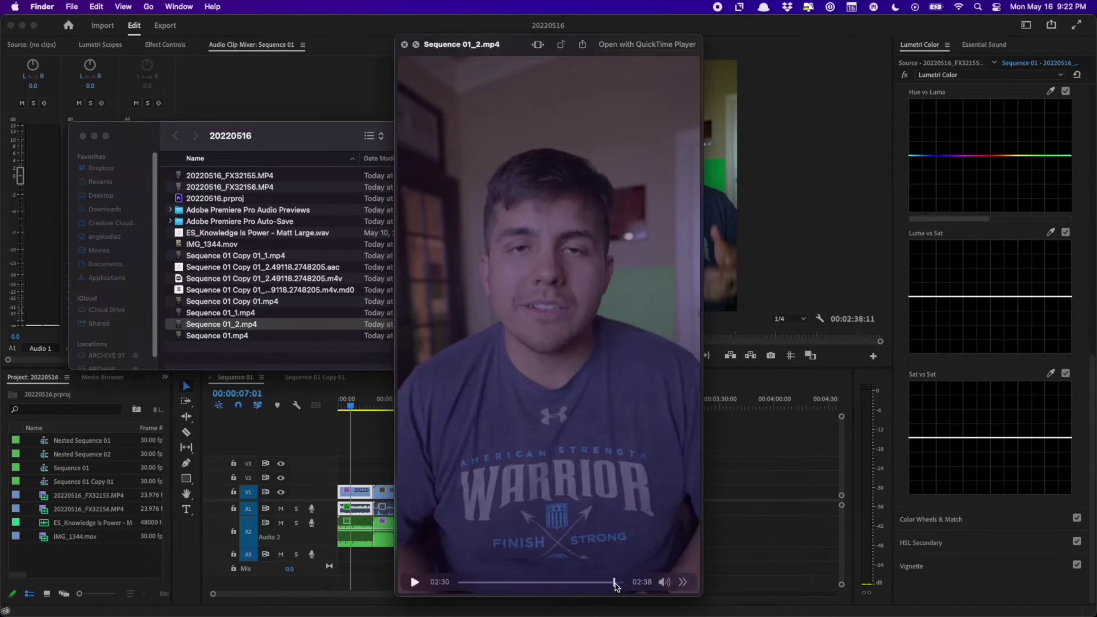
pyautogui.click(614, 582)
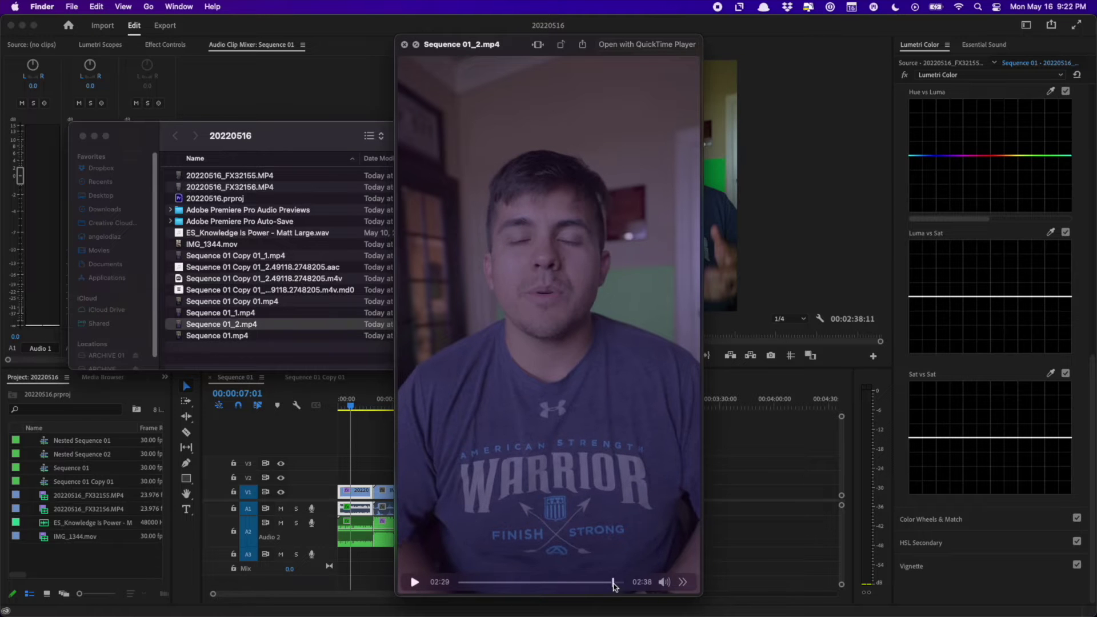
pyautogui.click(614, 583)
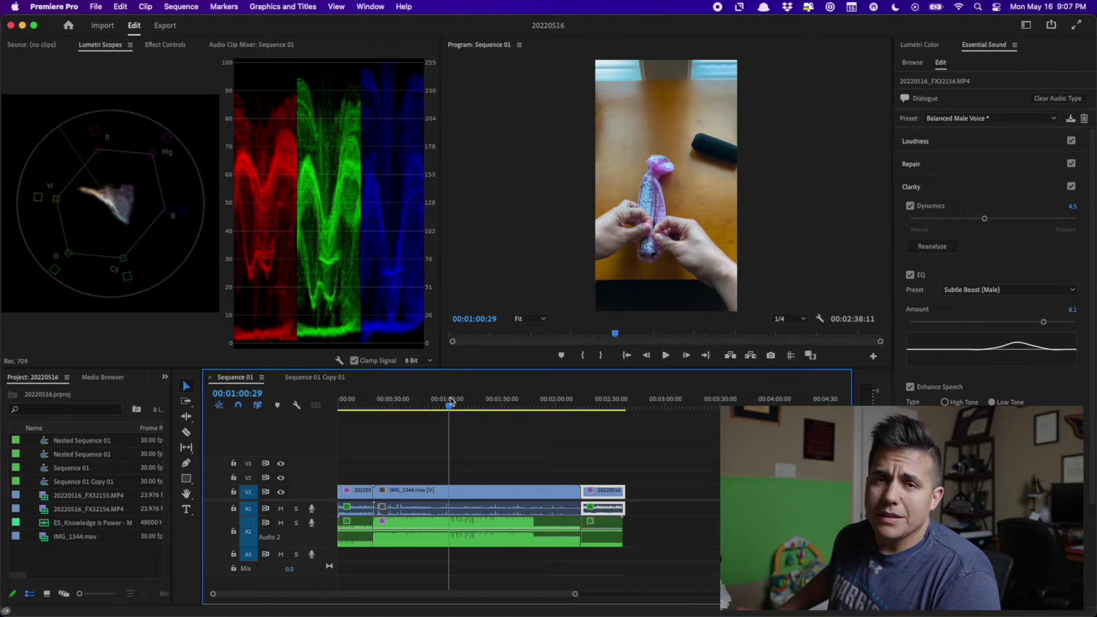
# - Scrub Sequence 01 from 00:01:37:03 to its end, then switch to Sequence 01 Copy 01
pyautogui.click(515, 407)
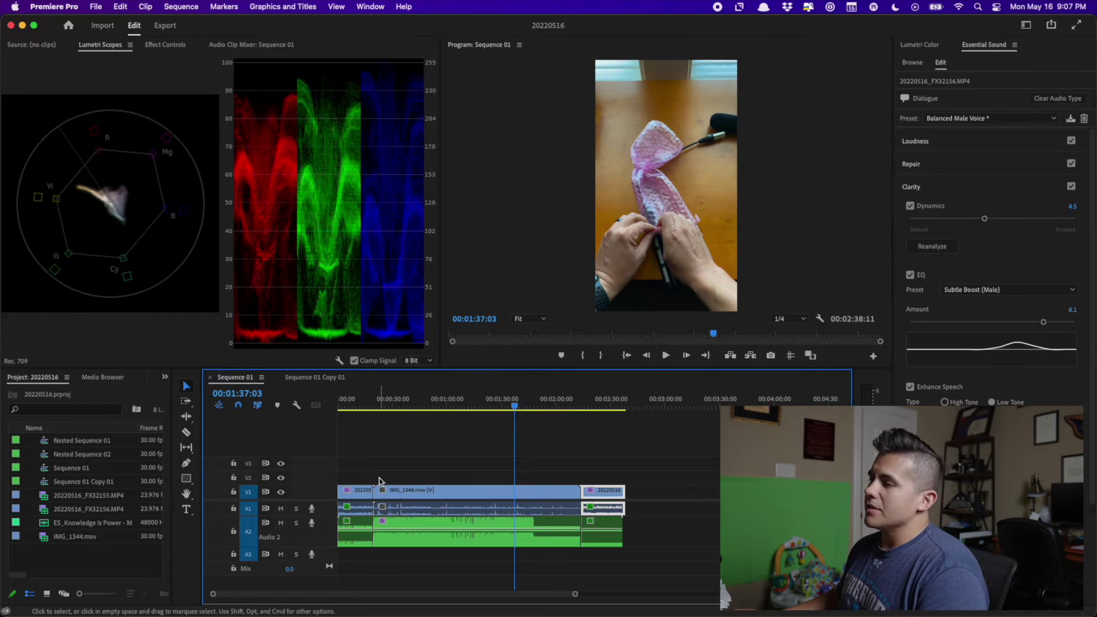
pyautogui.moveTo(563, 399); pyautogui.dragTo(626, 400)
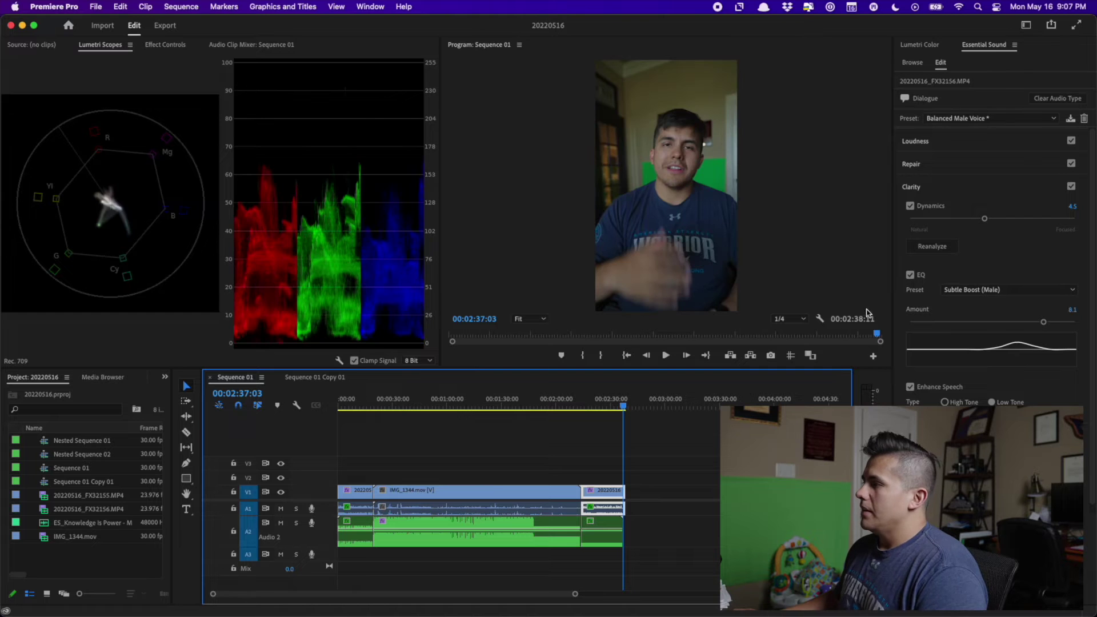
pyautogui.click(627, 403)
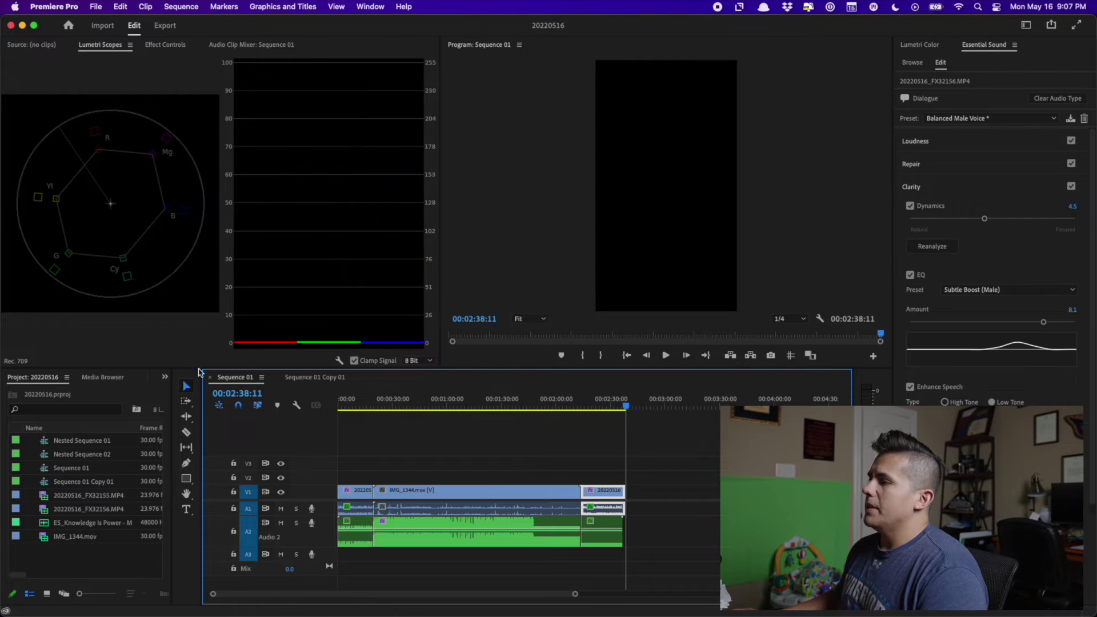
pyautogui.click(303, 377)
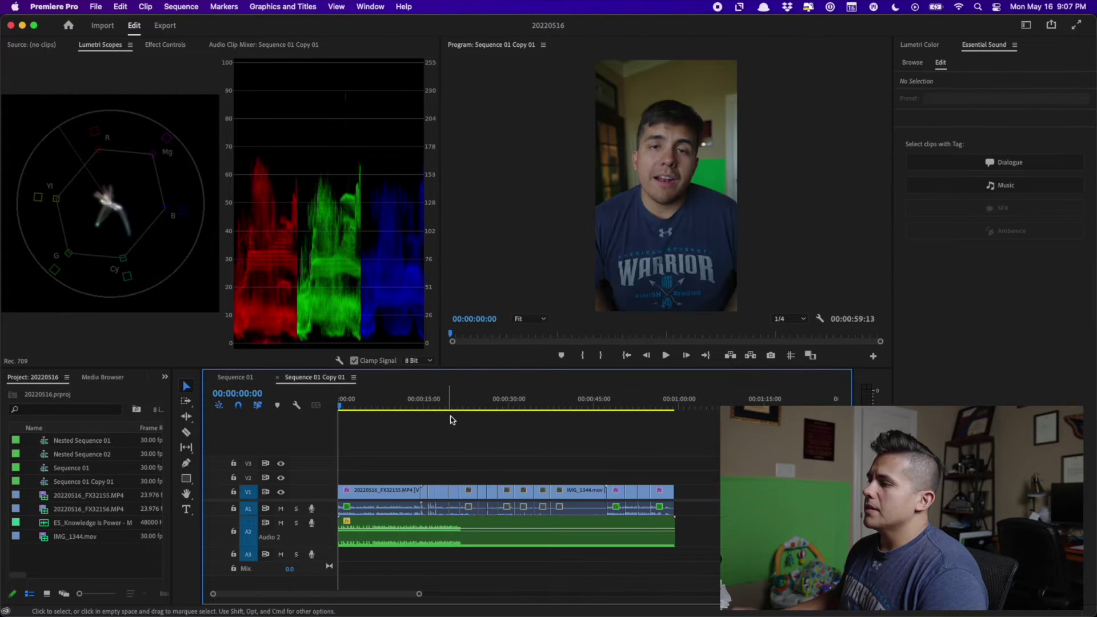
pyautogui.moveTo(649, 400); pyautogui.dragTo(673, 402)
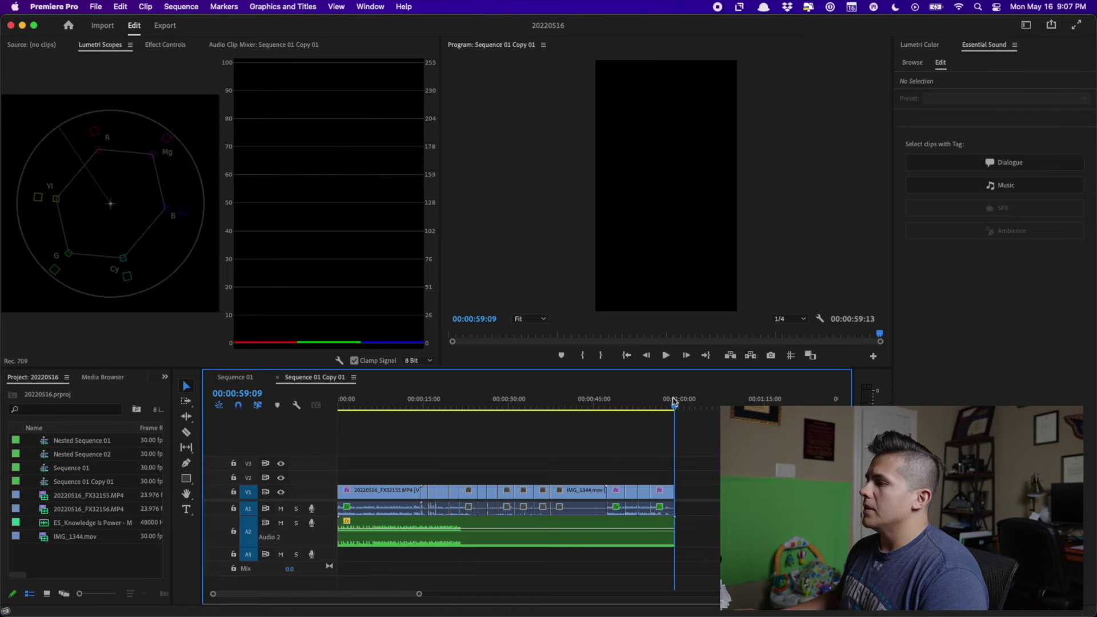
pyautogui.click(660, 401)
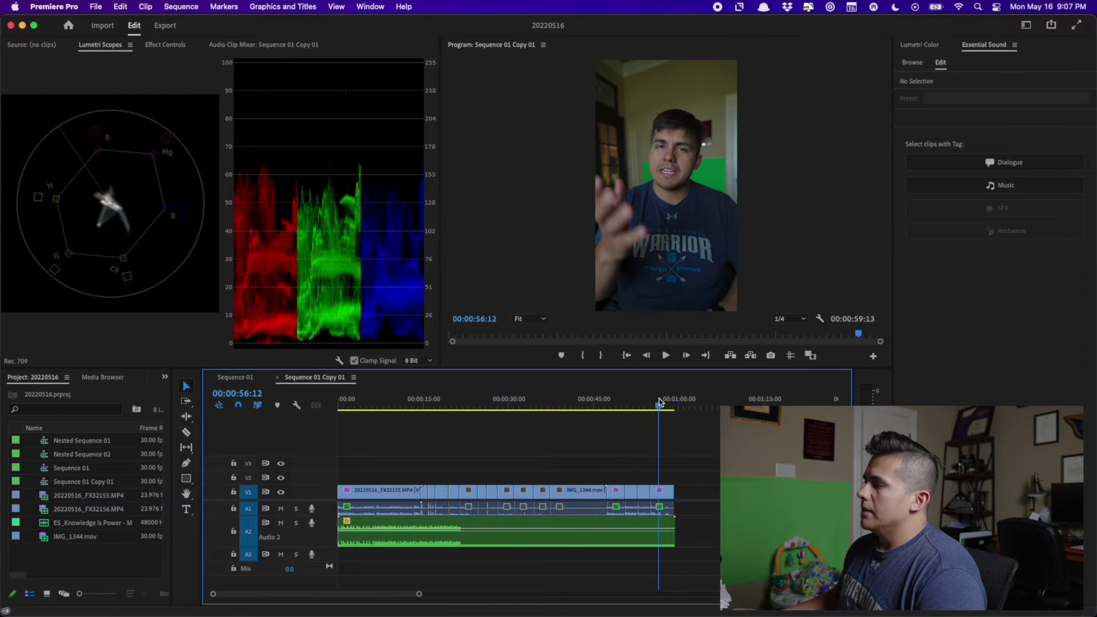
pyautogui.click(386, 401)
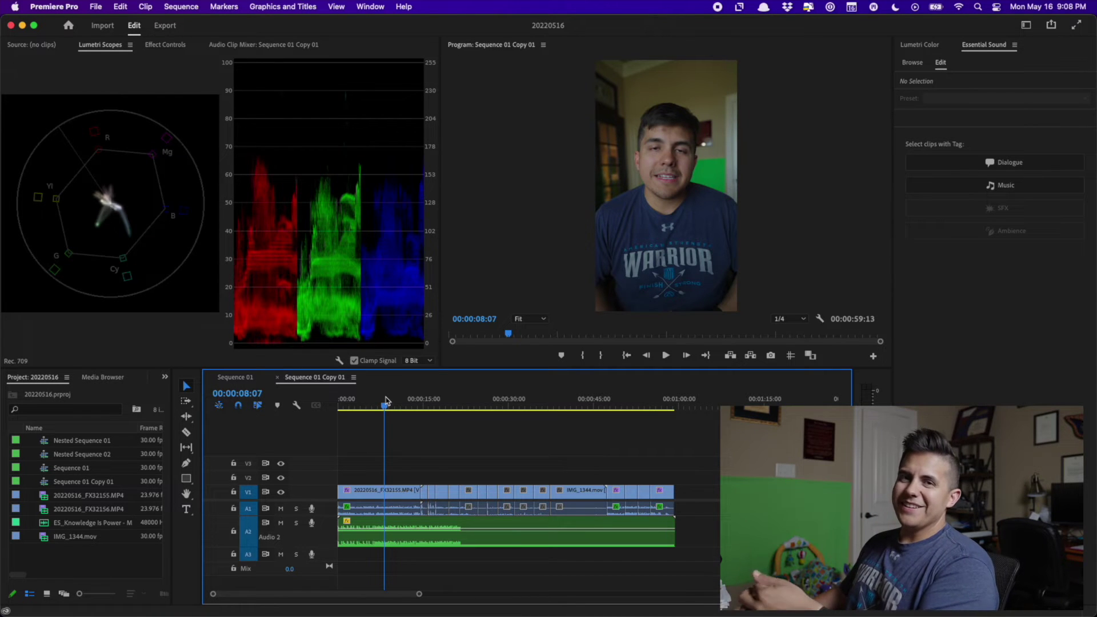
pyautogui.click(236, 377)
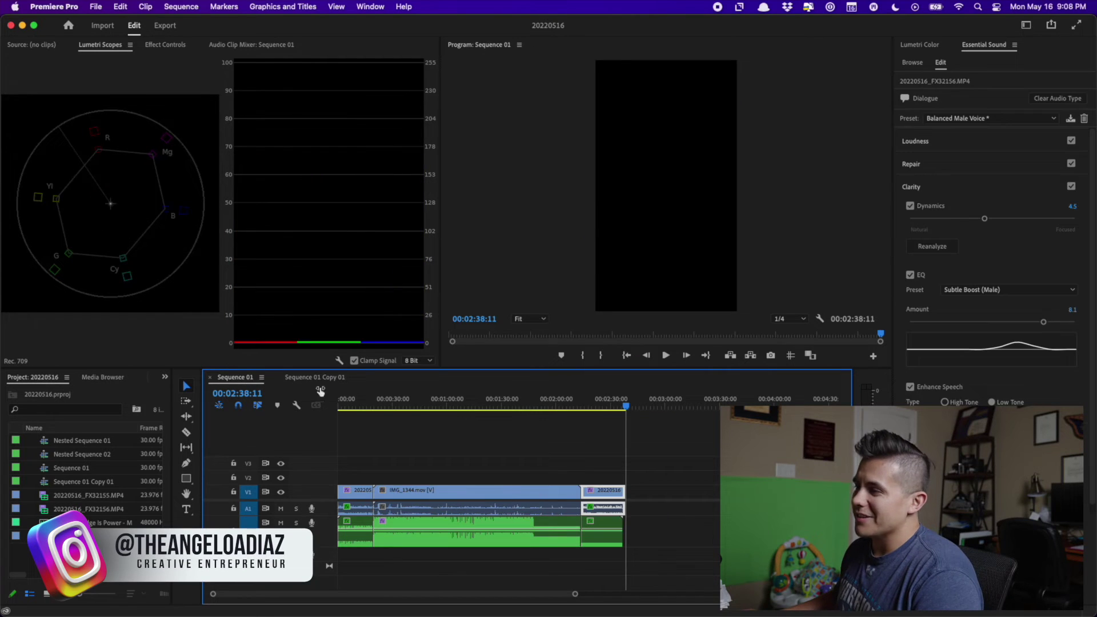
pyautogui.click(317, 377)
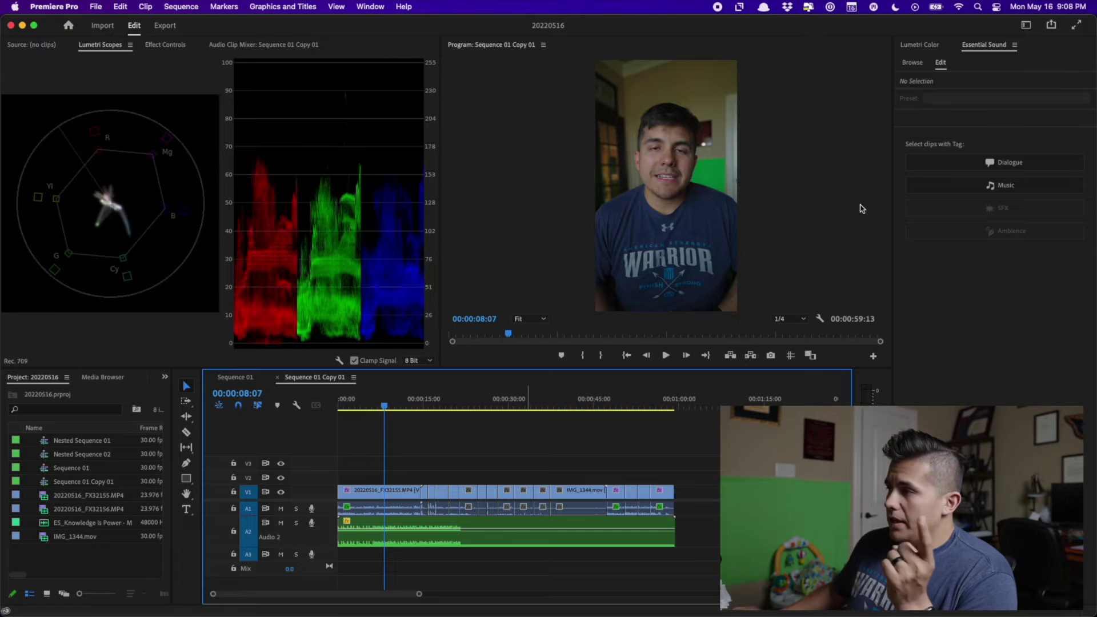
# - Confirm Quick Export uses the IG REEL preset, then open the full Export page with Cmd+M
pyautogui.click(1053, 28)
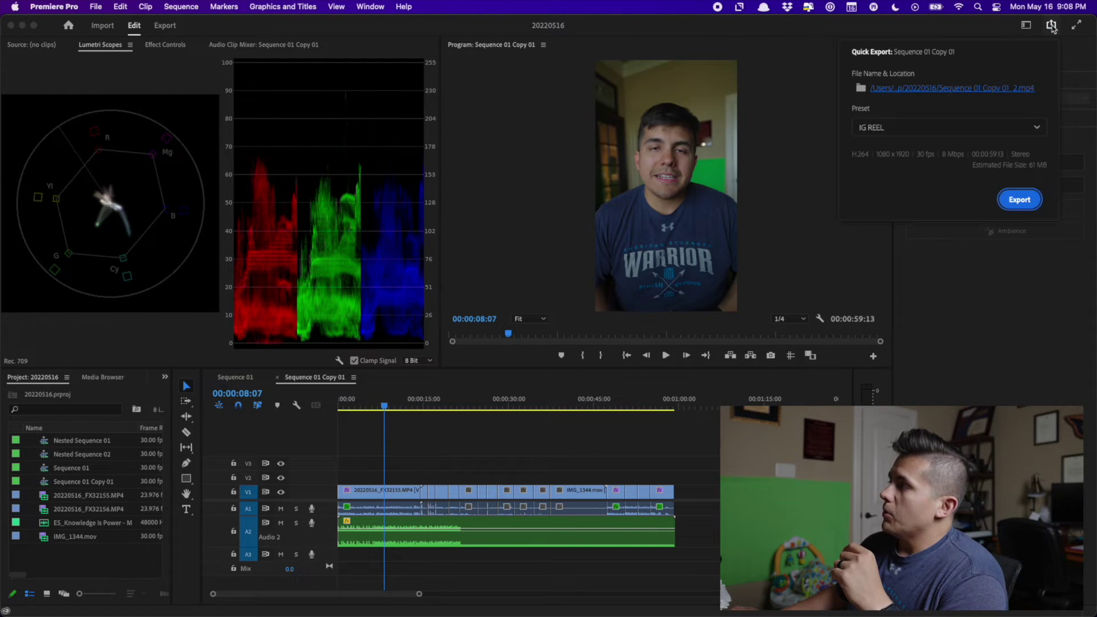
pyautogui.click(923, 128)
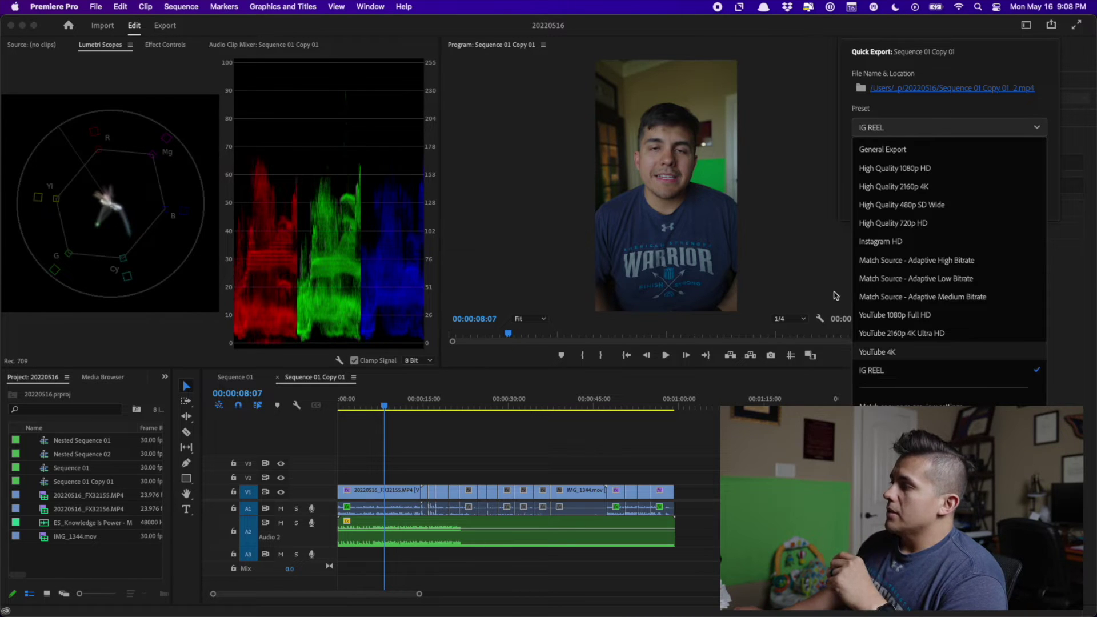
pyautogui.click(845, 211)
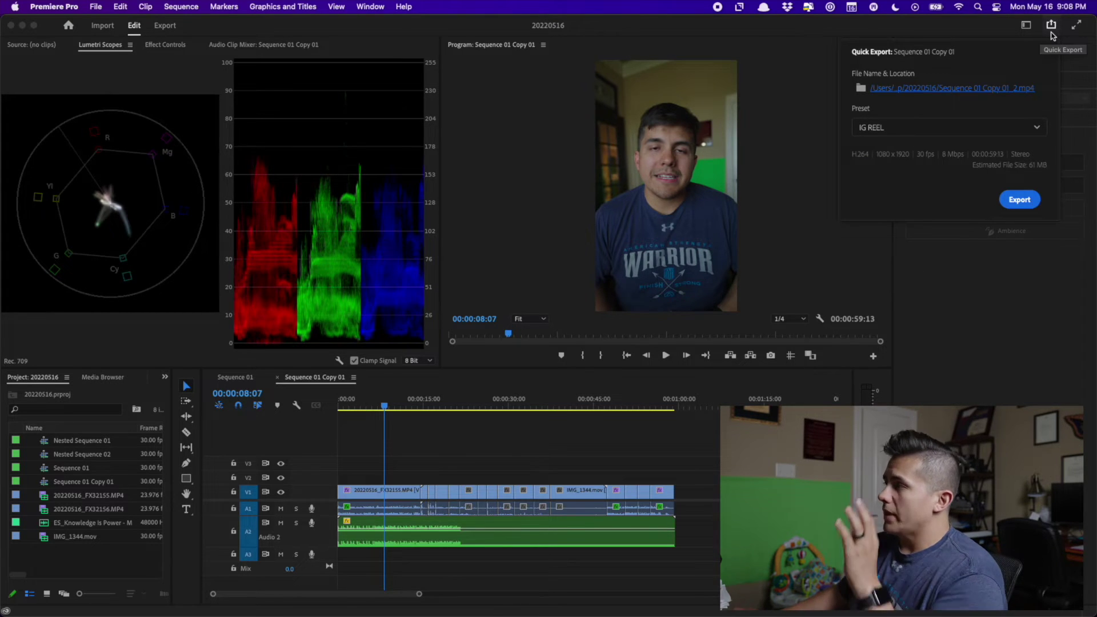
pyautogui.click(930, 328)
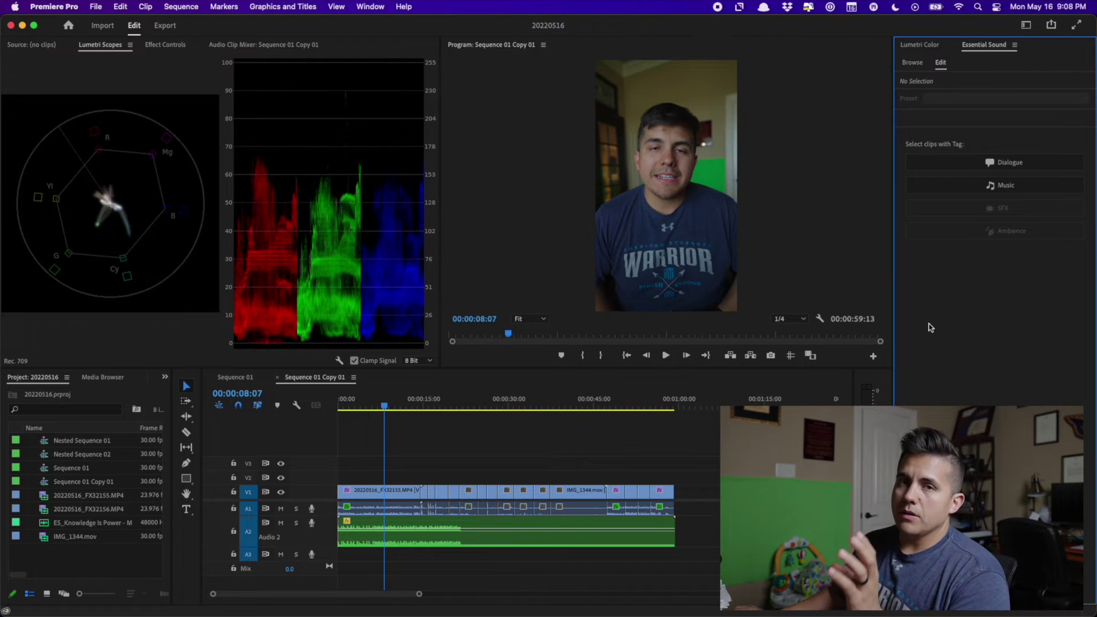
pyautogui.click(573, 219)
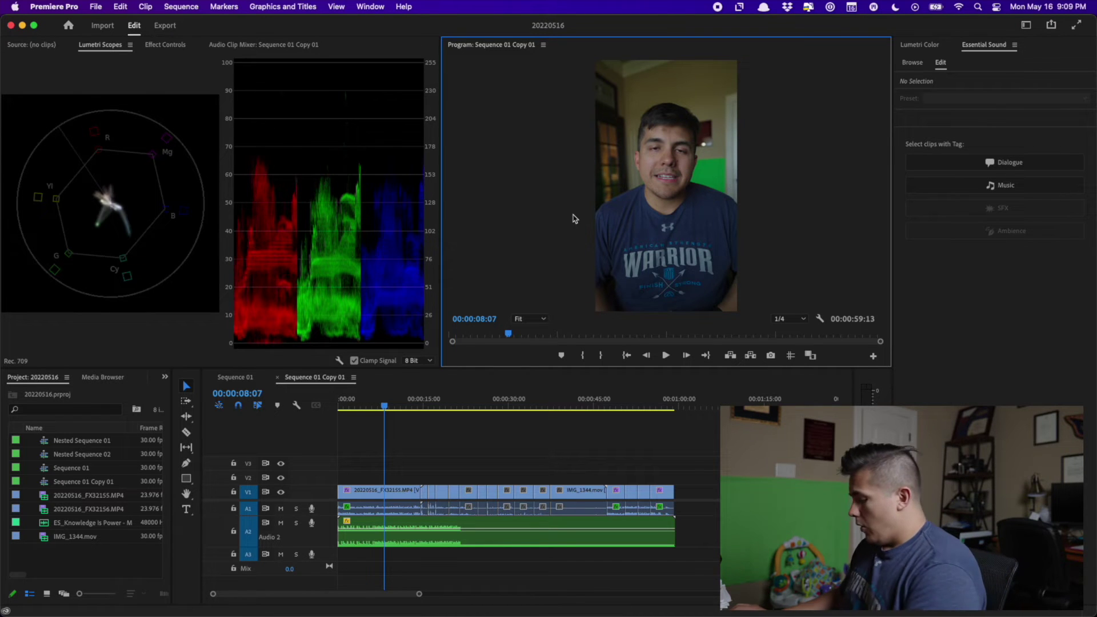
pyautogui.press('super+m')
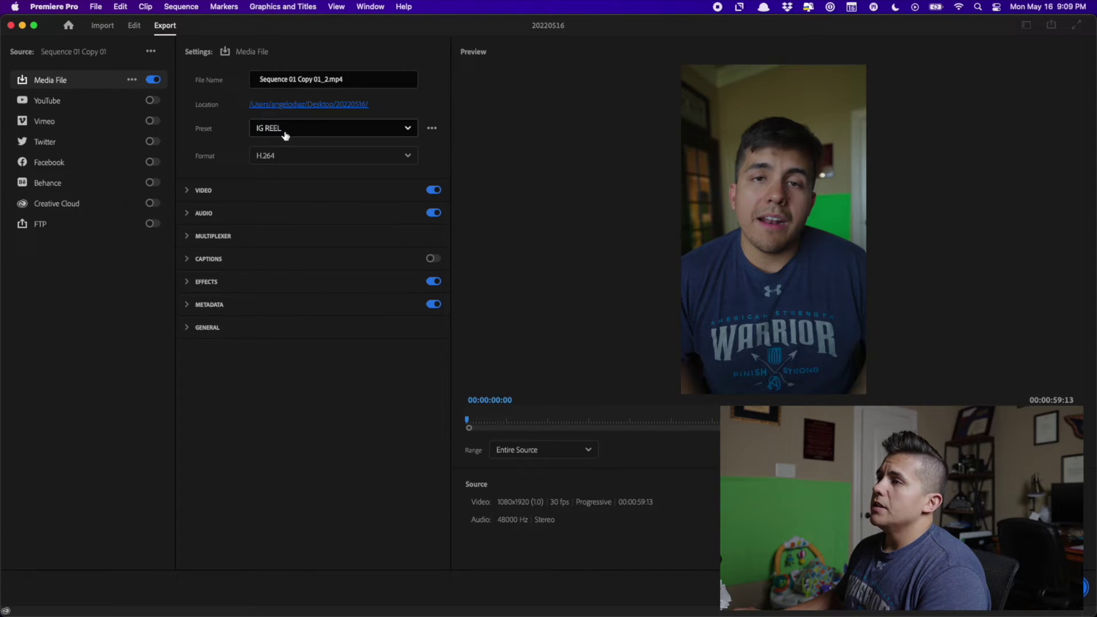
pyautogui.click(200, 190)
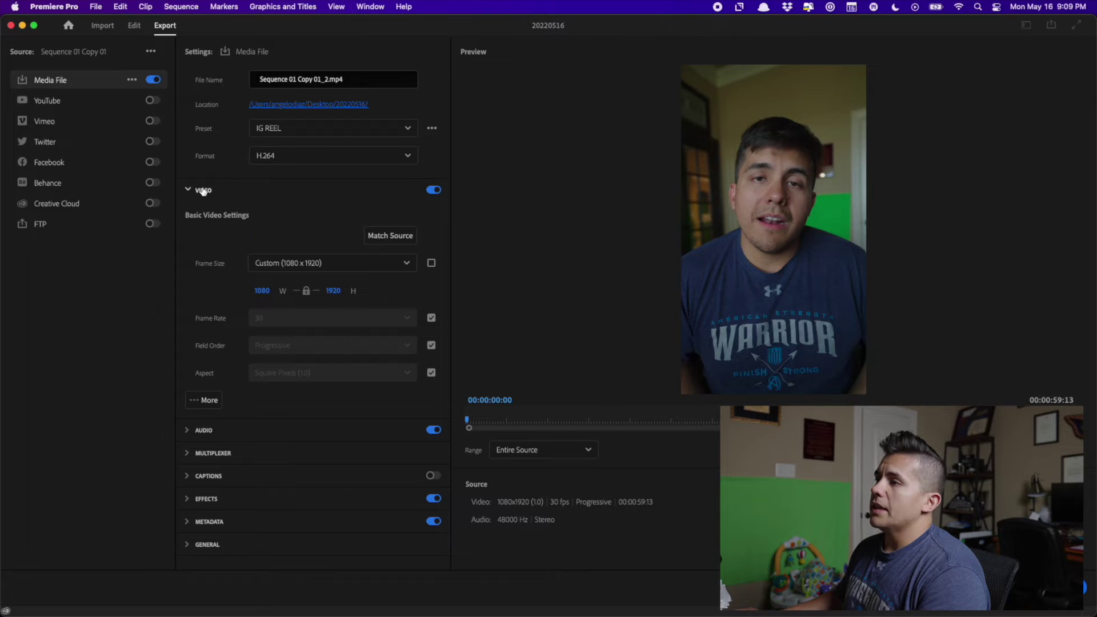
pyautogui.click(197, 190)
pyautogui.click(214, 213)
pyautogui.click(214, 213)
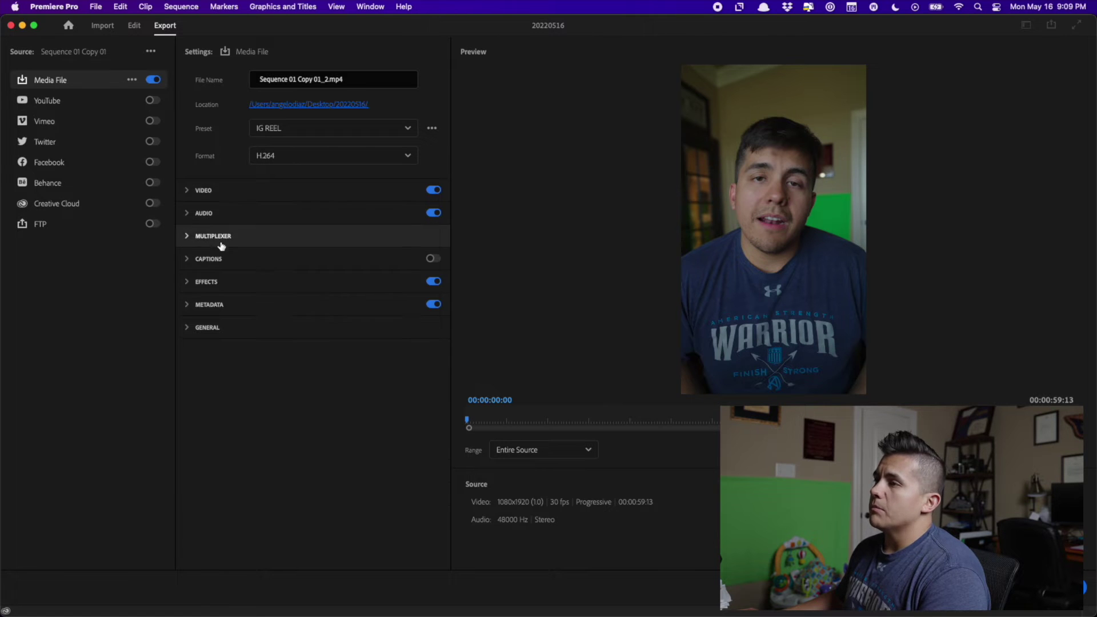
pyautogui.click(215, 282)
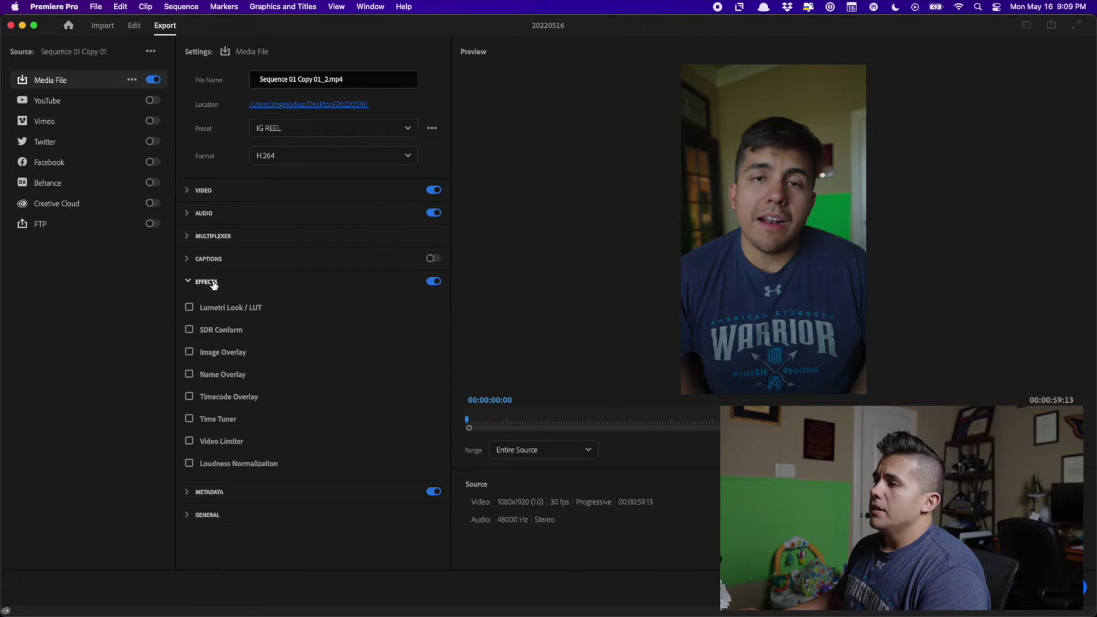
pyautogui.click(214, 283)
pyautogui.click(213, 303)
pyautogui.click(213, 304)
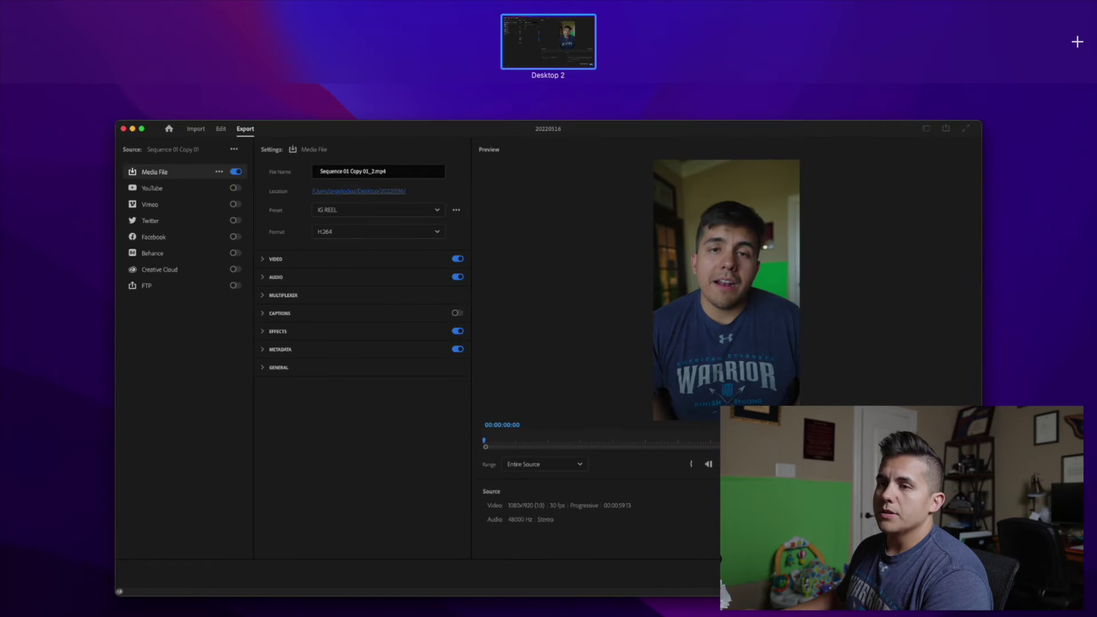
# - Quick Look Sequence 01.mp4 in the 20220516 folder, then return to Premiere's export settings
pyautogui.click(274, 104)
pyautogui.moveTo(239, 78); pyautogui.dragTo(304, 78)
pyautogui.click(216, 247)
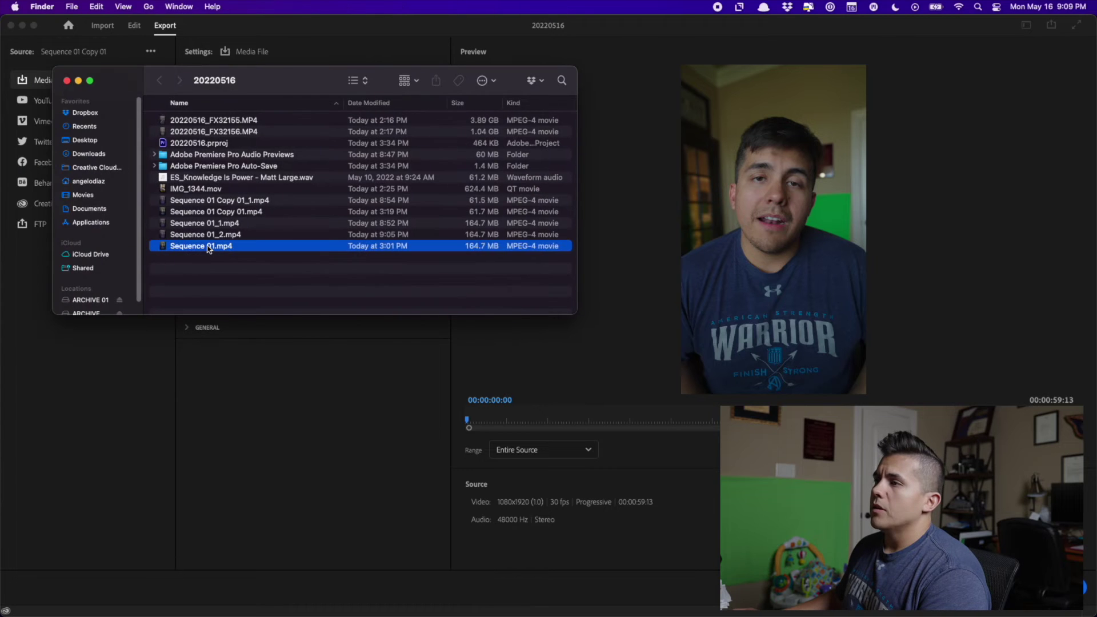
pyautogui.press('space')
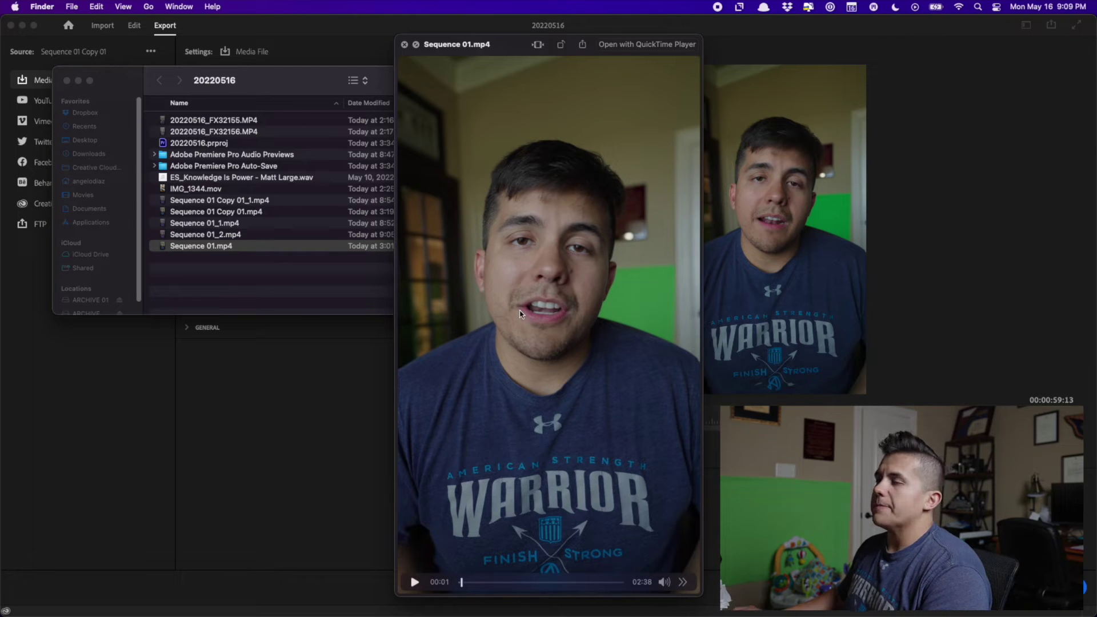
pyautogui.press('space')
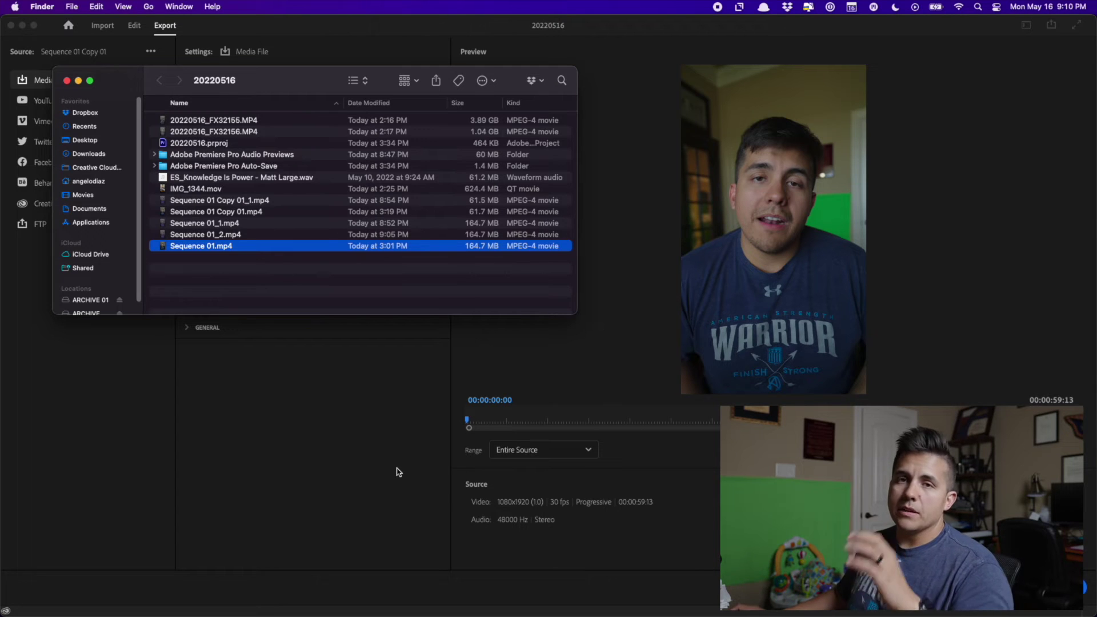
pyautogui.click(276, 380)
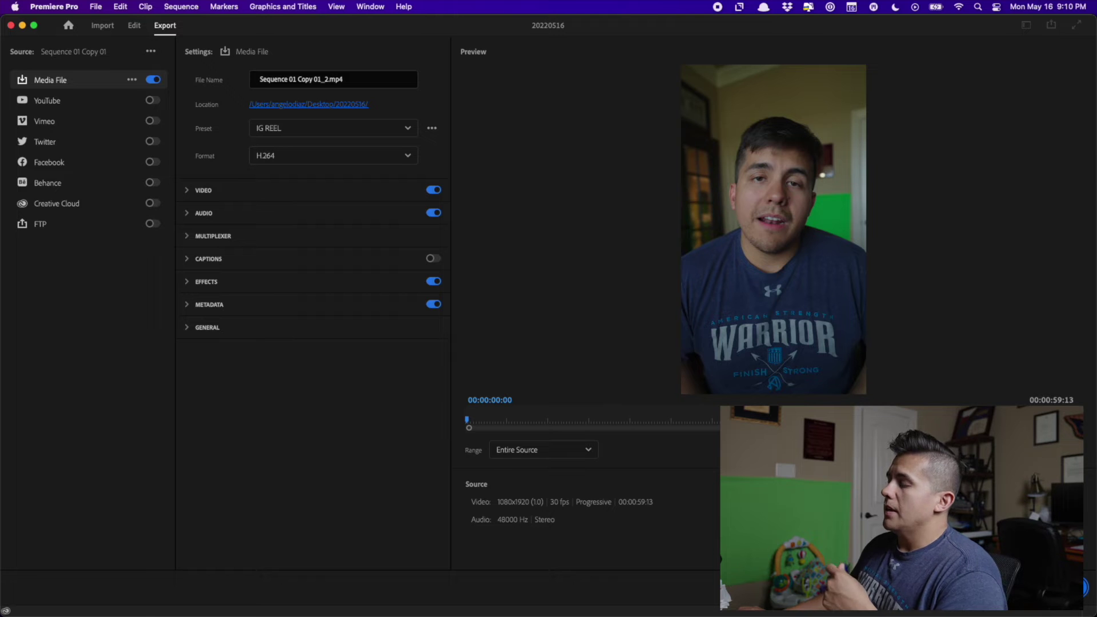
# - Bring the 20220516 folder forward and briefly Quick Look Sequence 01 Copy 01.mp4
pyautogui.hotkey('ctrl', 'Up')
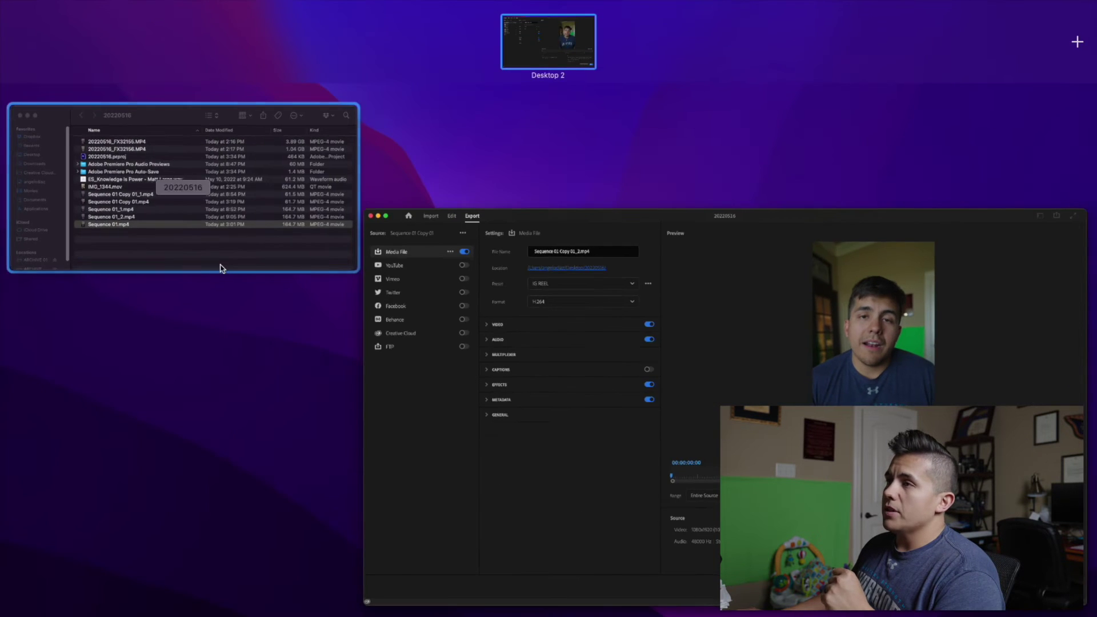
pyautogui.click(220, 264)
pyautogui.moveTo(262, 96); pyautogui.dragTo(285, 140)
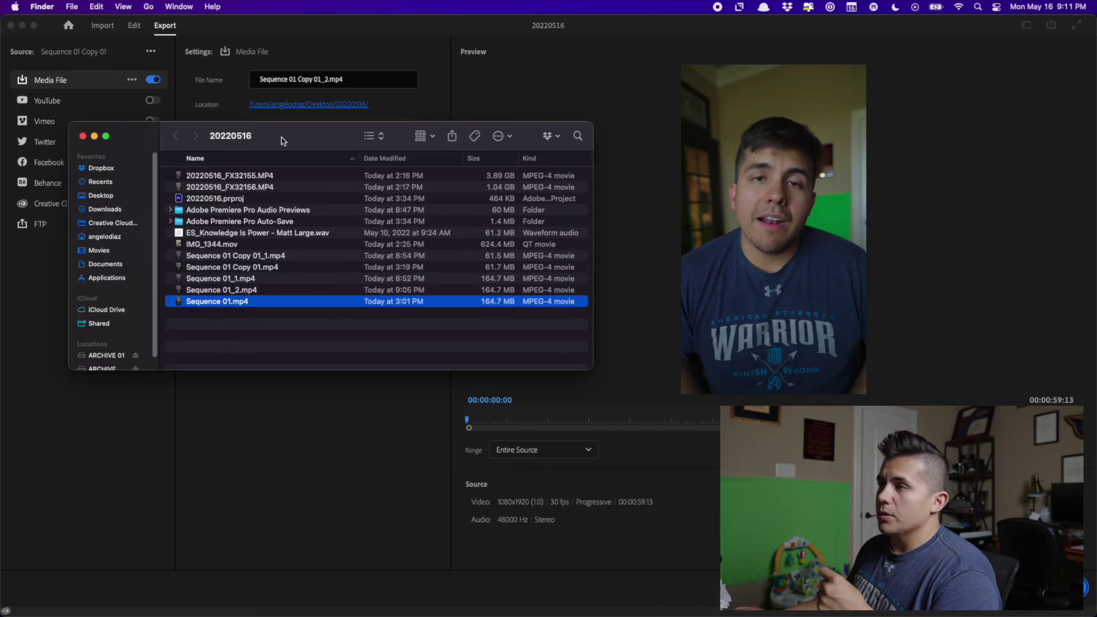
pyautogui.click(233, 268)
pyautogui.press('space')
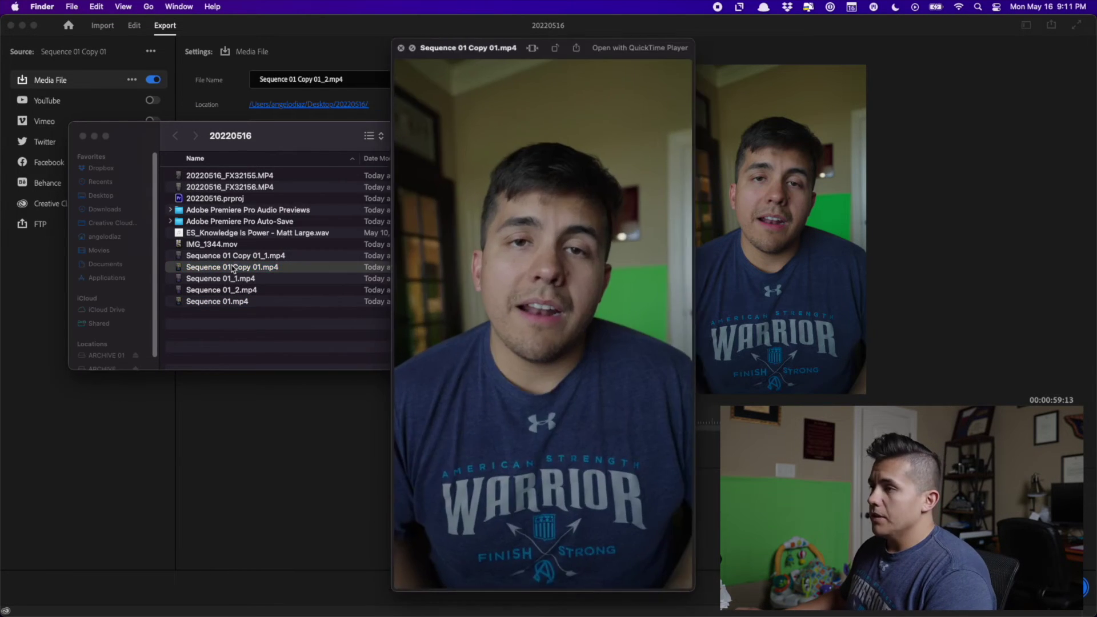
pyautogui.press('space')
# - Quick Look Sequence 01 Copy 01_1.mp4 and play it to check its colour
pyautogui.click(232, 255)
pyautogui.press('space')
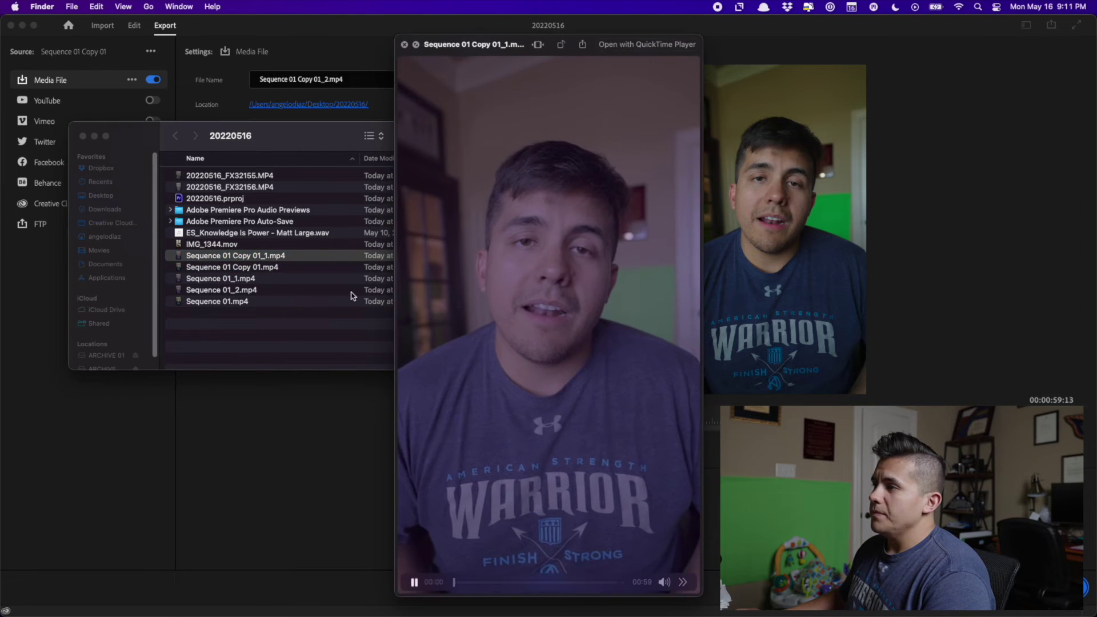
pyautogui.click(415, 582)
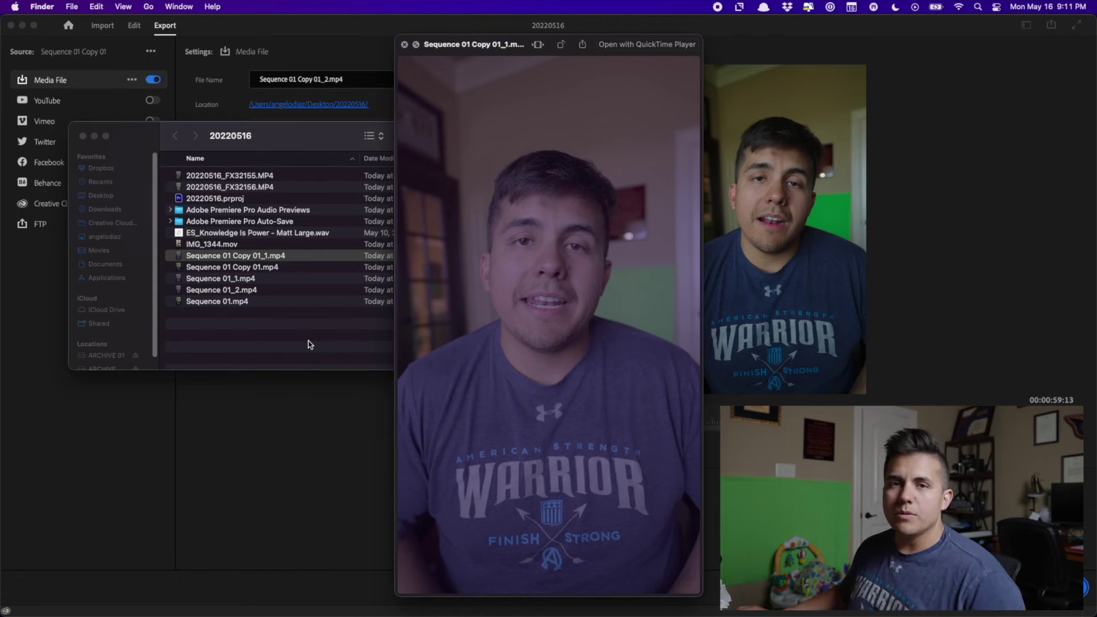
pyautogui.moveTo(600, 211)
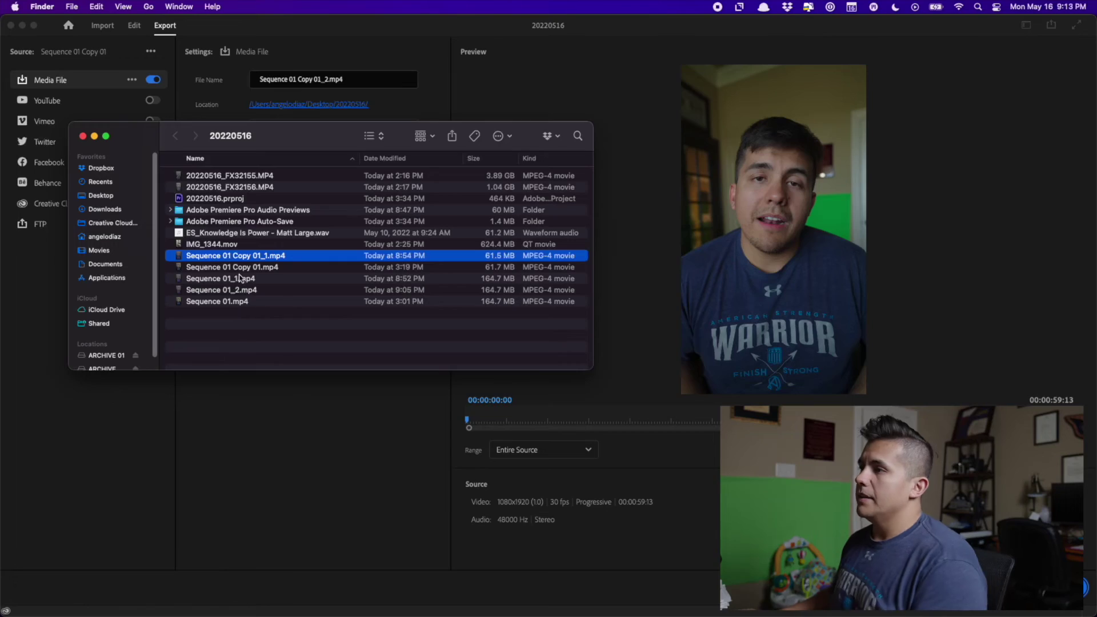
# - Quick Look Sequence 01_2.mp4 and Sequence 01_1.mp4 in turn, closing each preview
pyautogui.click(237, 290)
pyautogui.press('space')
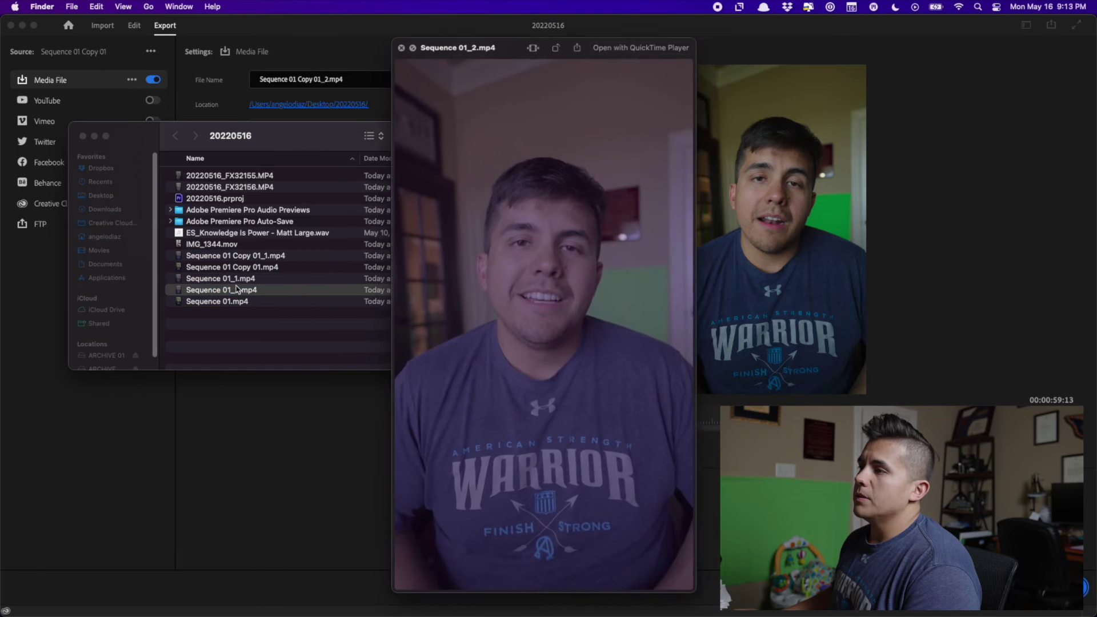
pyautogui.press('space')
pyautogui.click(237, 280)
pyautogui.press('space')
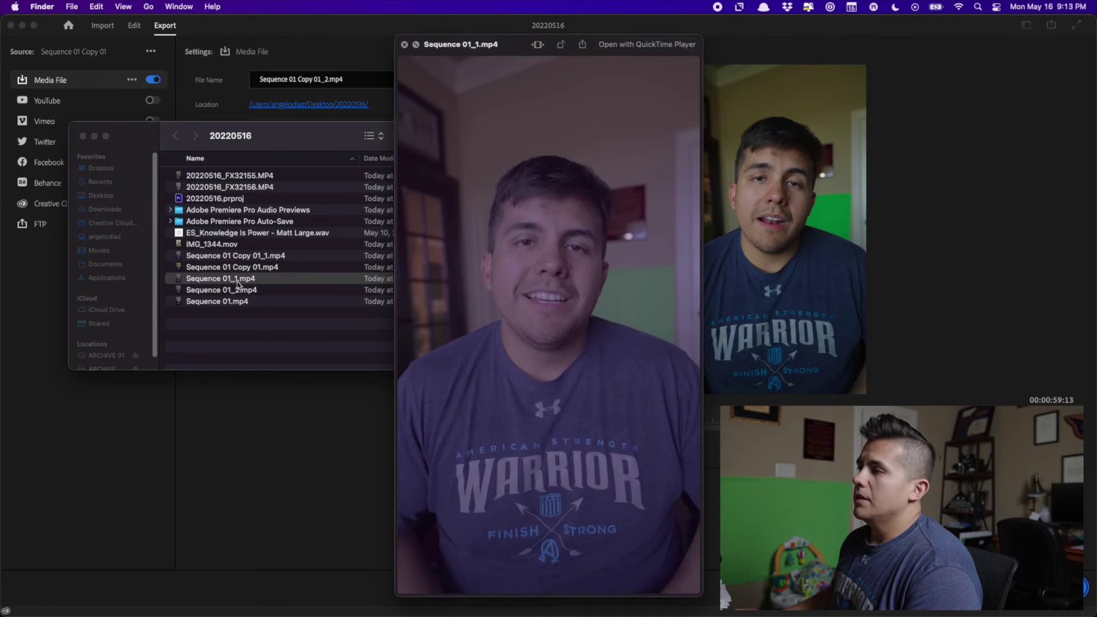
pyautogui.press('space')
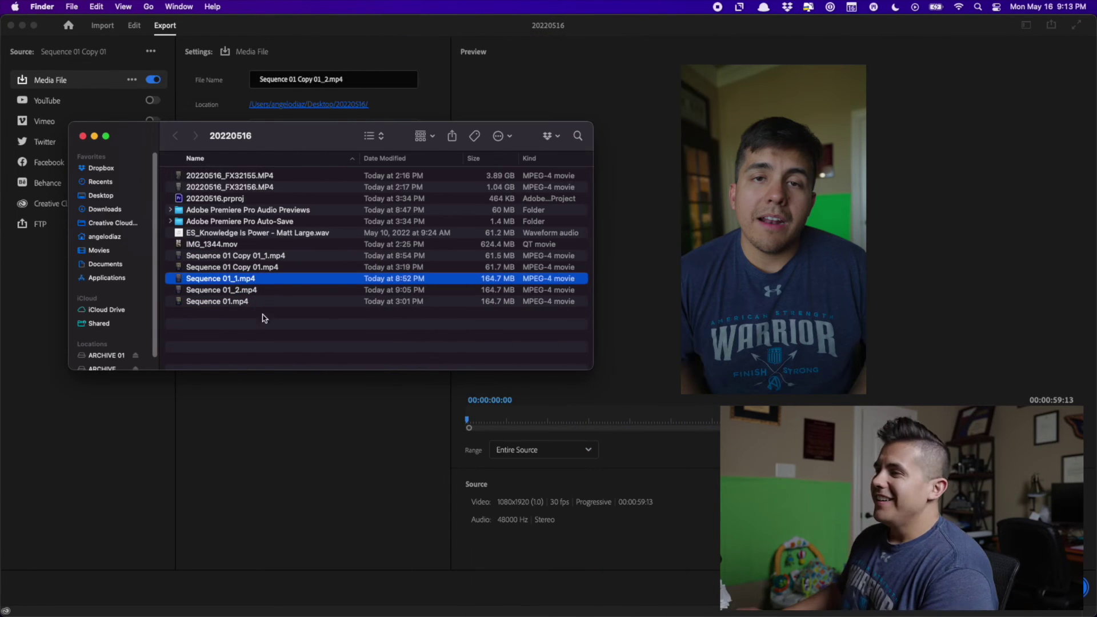
# - Deselect the files, bring Premiere Pro forward, and clear all windows to show the desktop
pyautogui.click(292, 359)
pyautogui.hotkey('ctrl', 'Up')
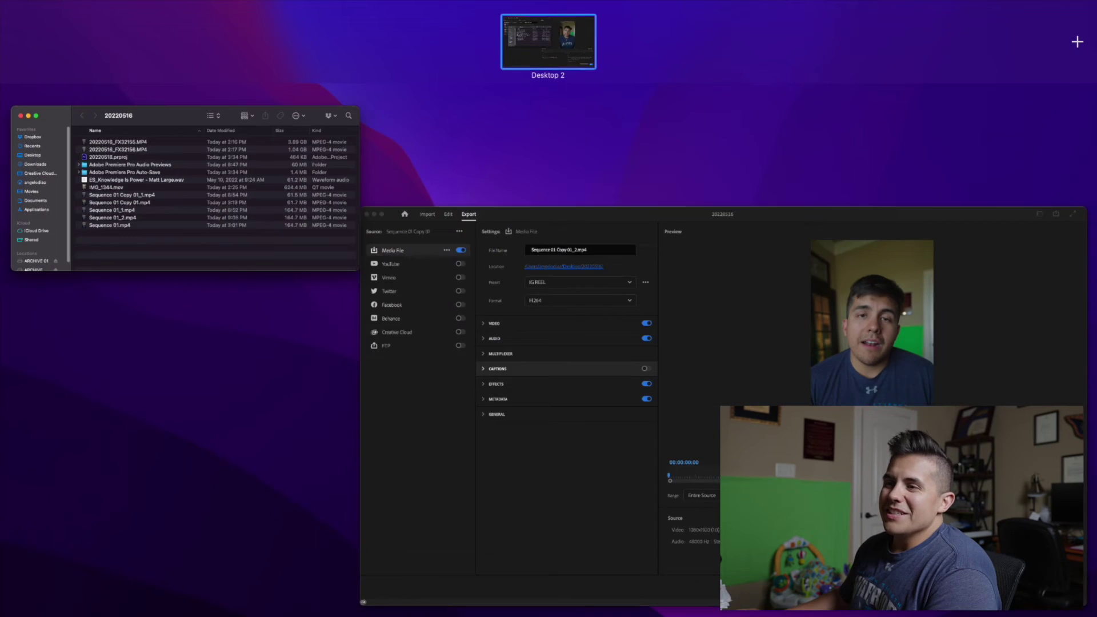
pyautogui.click(571, 343)
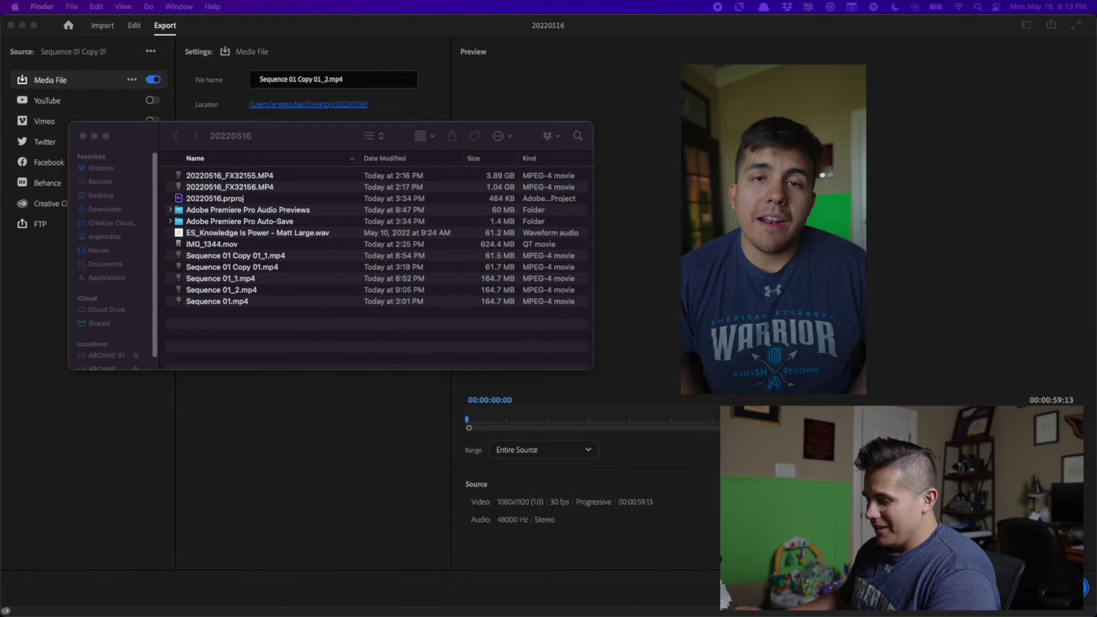
pyautogui.press('F11')
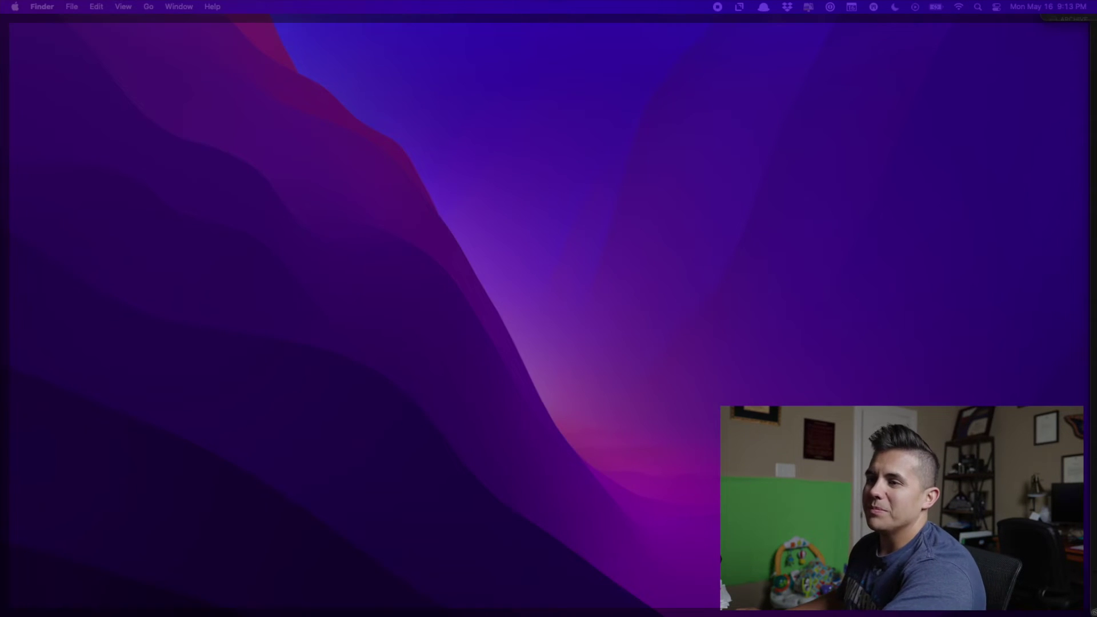
# - Restore the hidden windows and select IG_1.mp4 and both 'blue from media encoder' exports in 03_OUTPUT
pyautogui.press('F11')
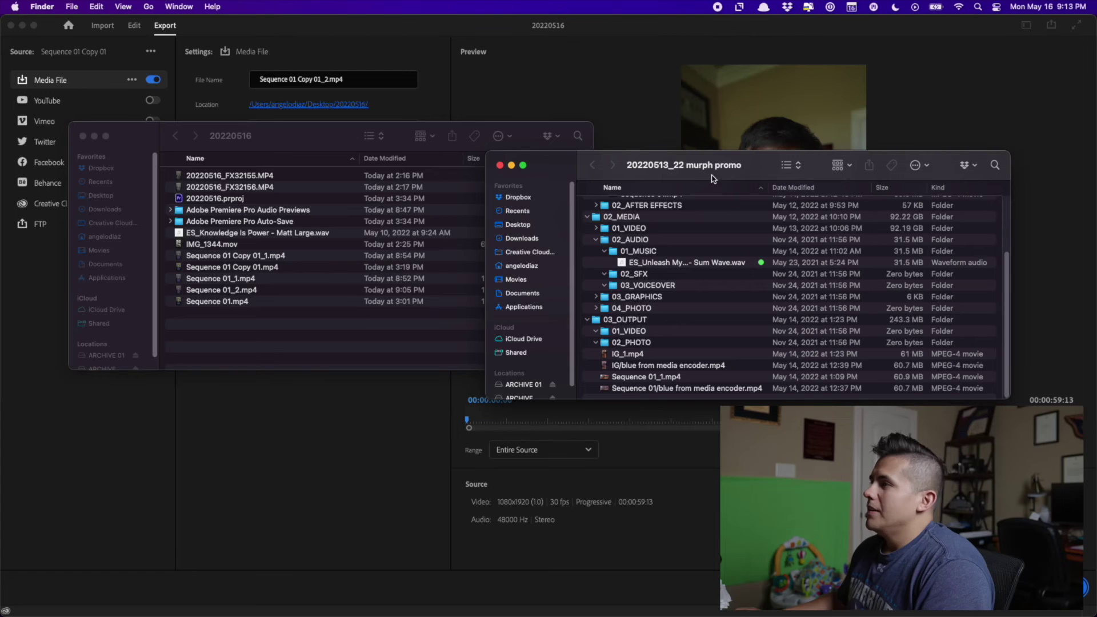
pyautogui.click(628, 355)
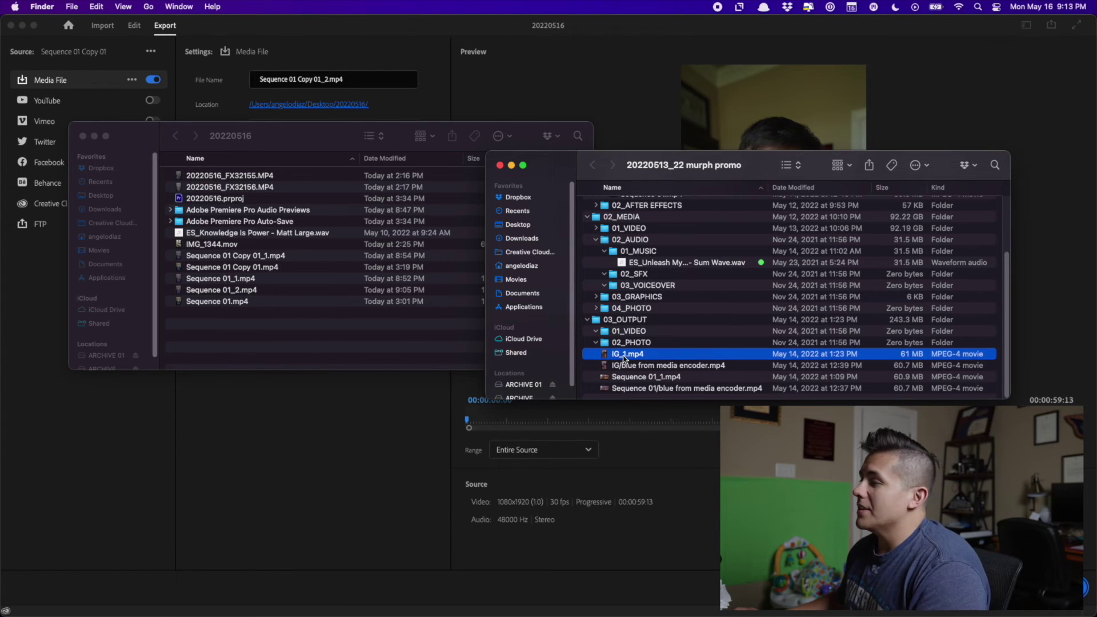
pyautogui.click(622, 367)
pyautogui.click(630, 389)
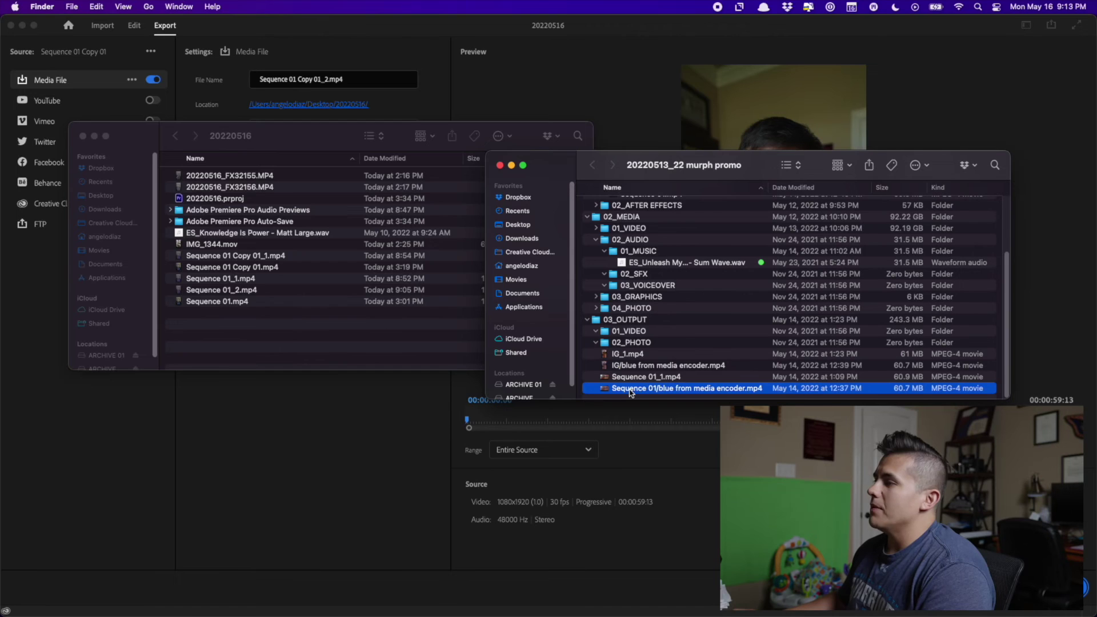